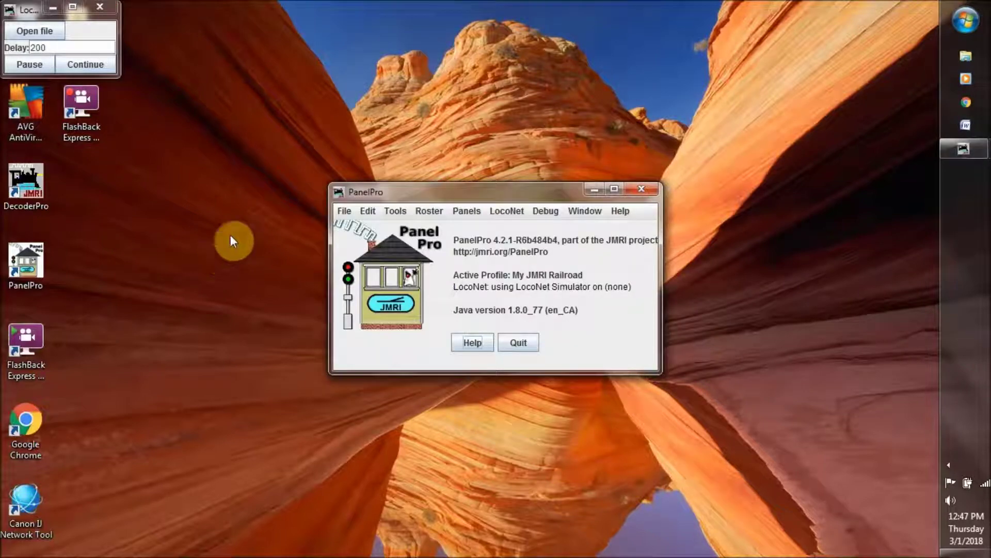
Open Preferences and check the Connections page: Digitrax manufacturer with LocoNet Simulator connection
click(368, 212)
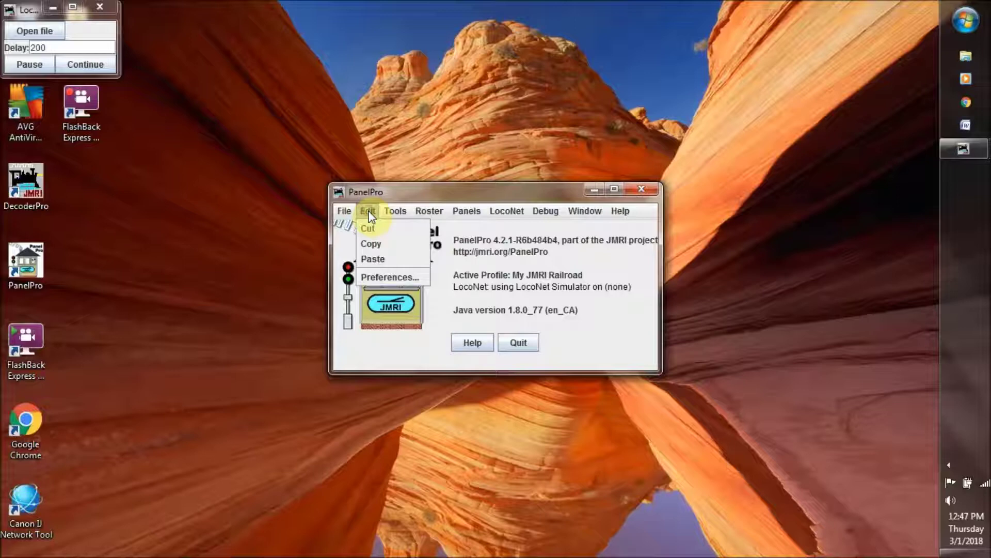
click(367, 278)
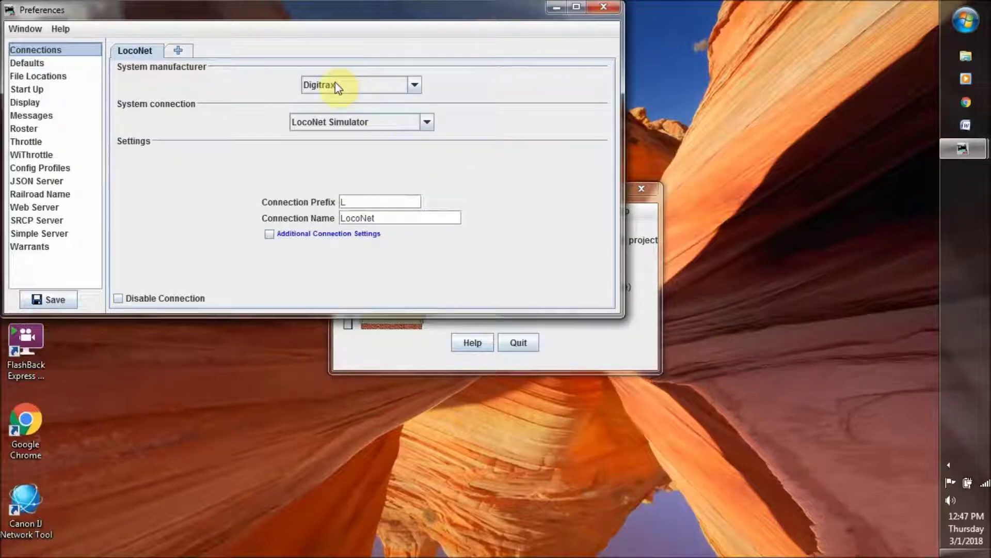
click(414, 88)
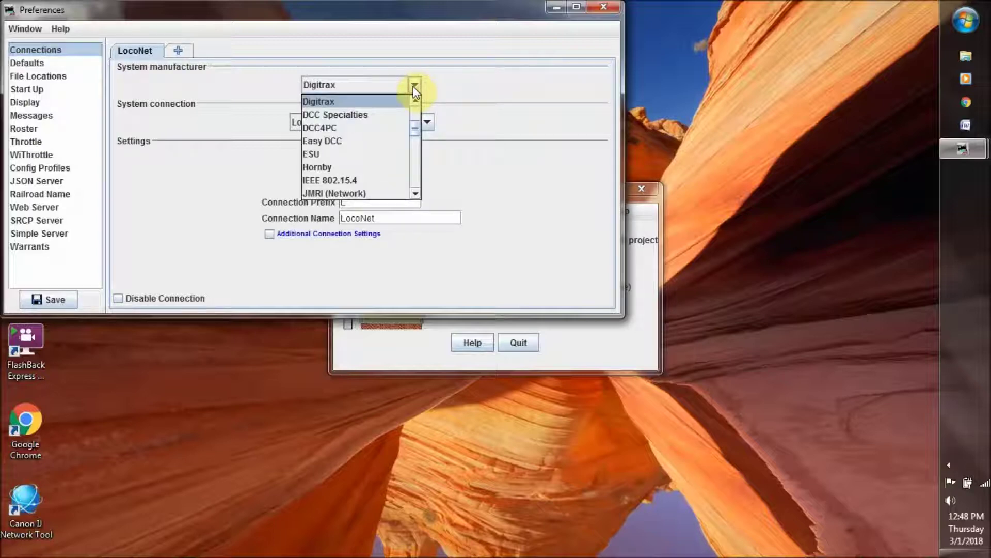
click(386, 87)
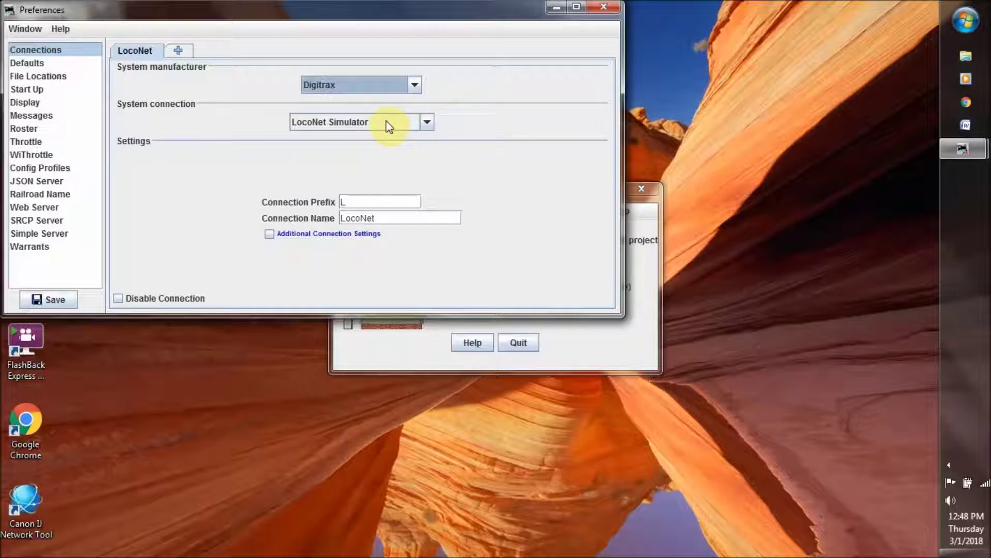
click(428, 122)
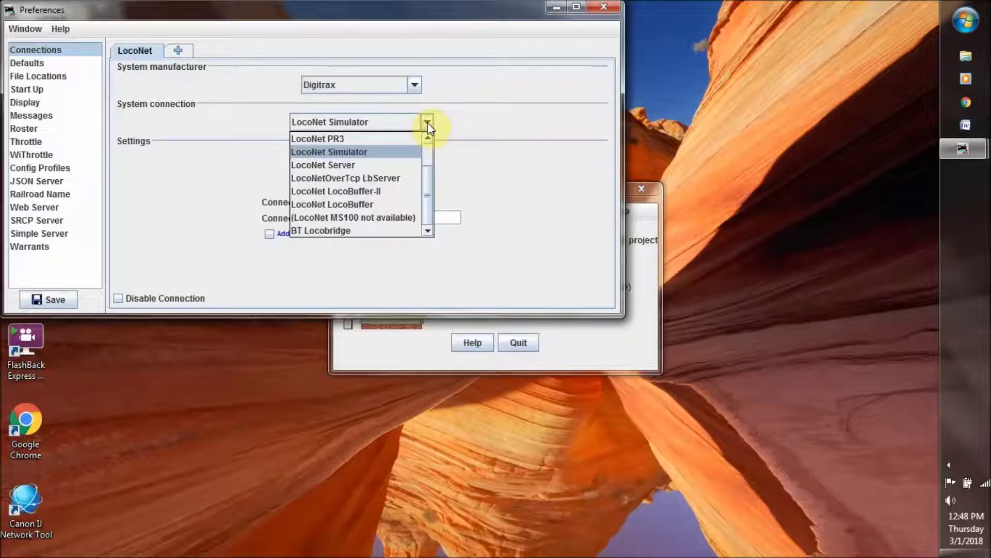
click(428, 139)
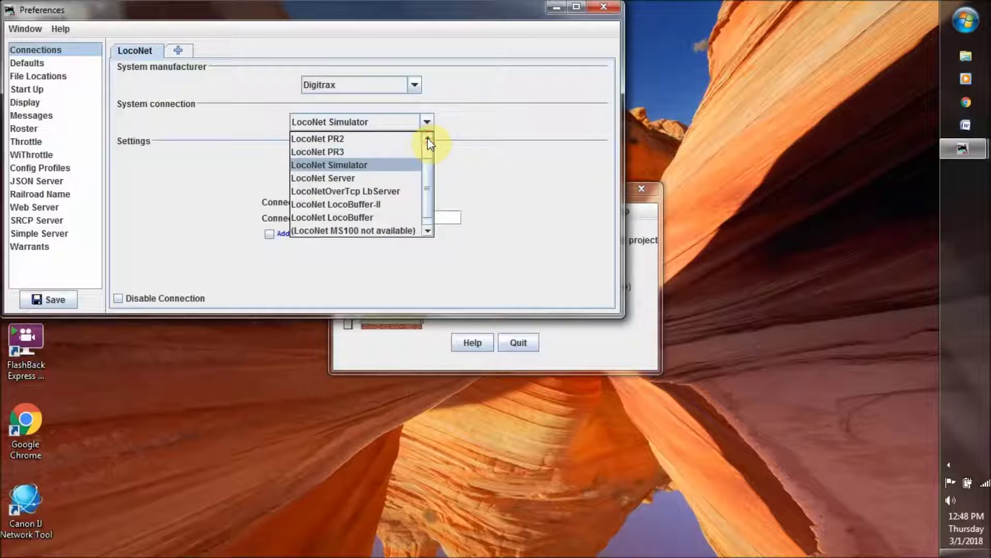
click(428, 138)
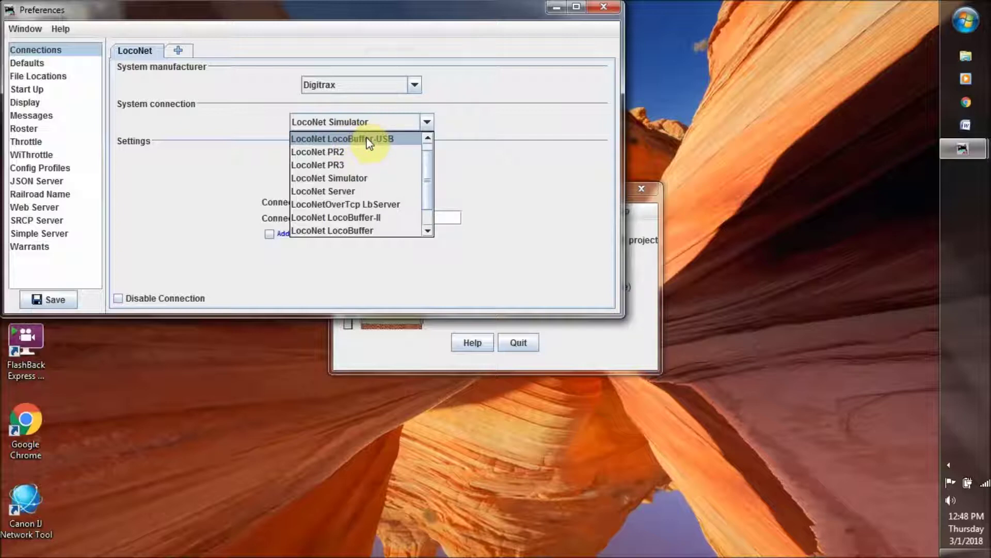
click(360, 151)
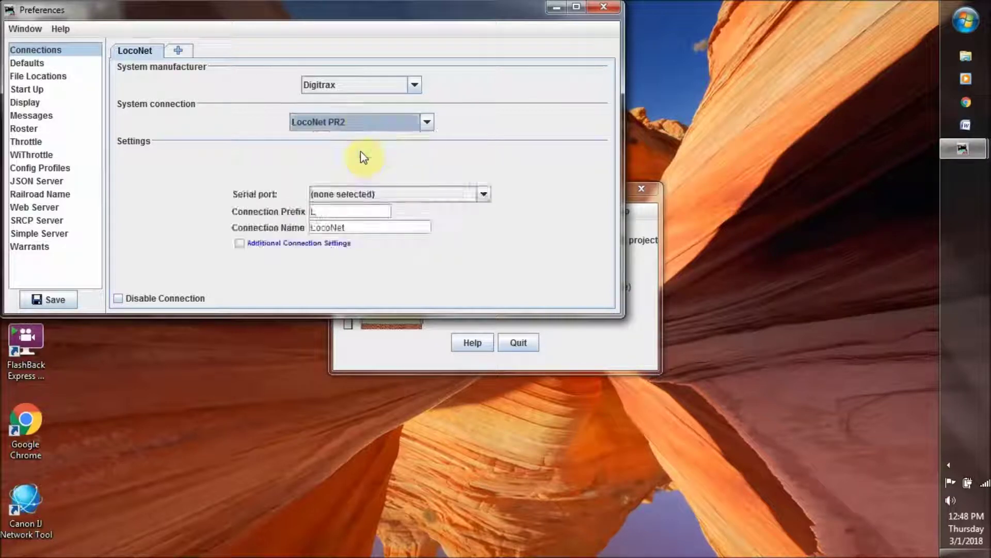
click(427, 122)
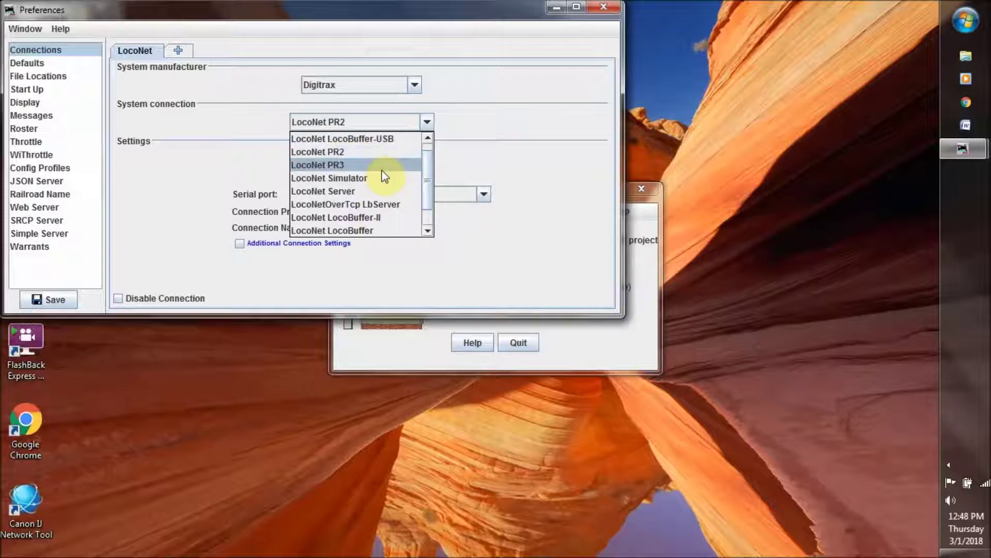
click(427, 138)
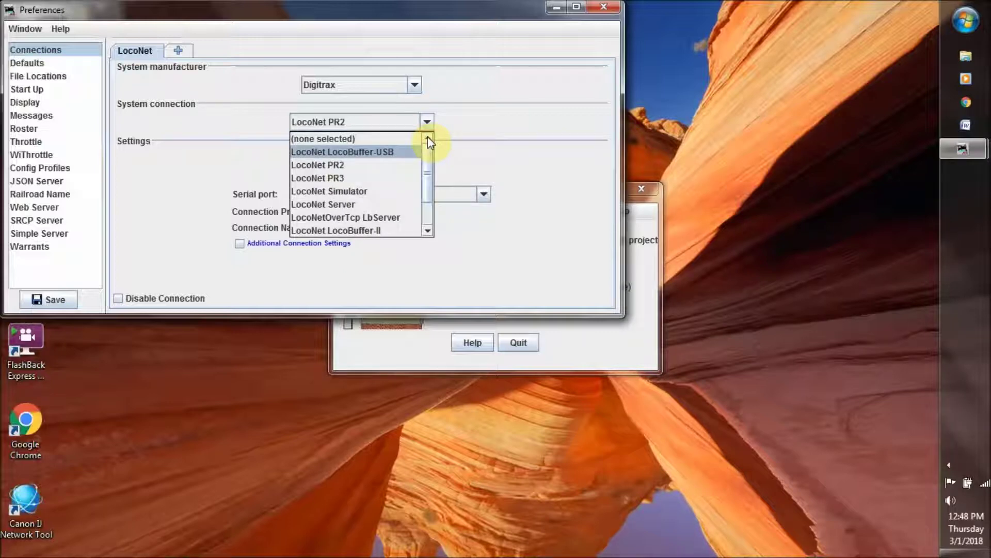
click(382, 191)
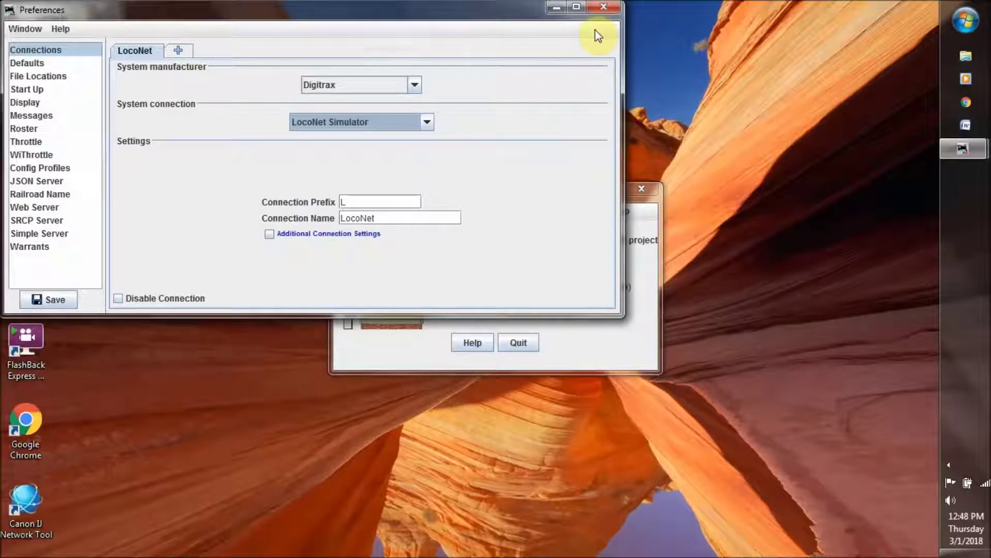
Close Preferences without saving the changes, returning to the main PanelPro window
click(604, 8)
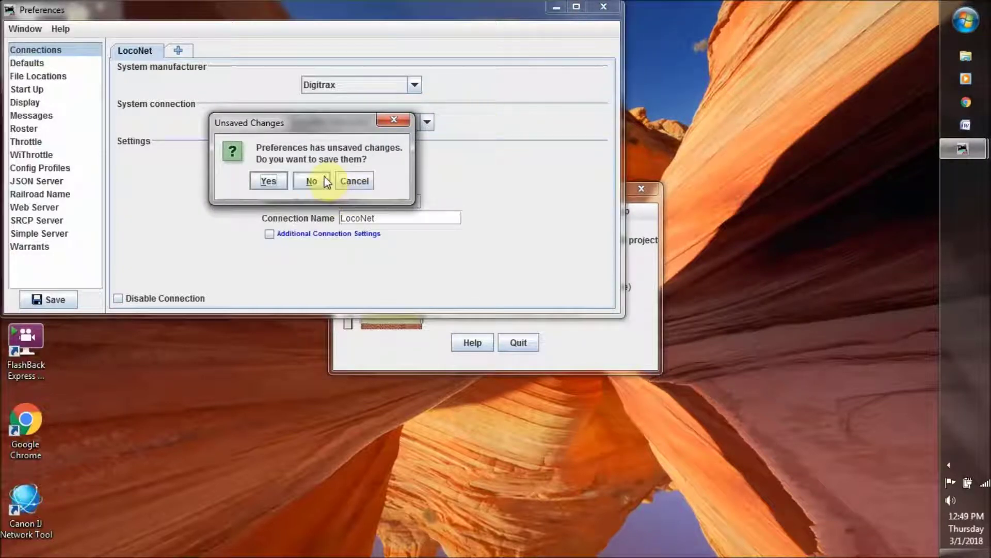
click(313, 182)
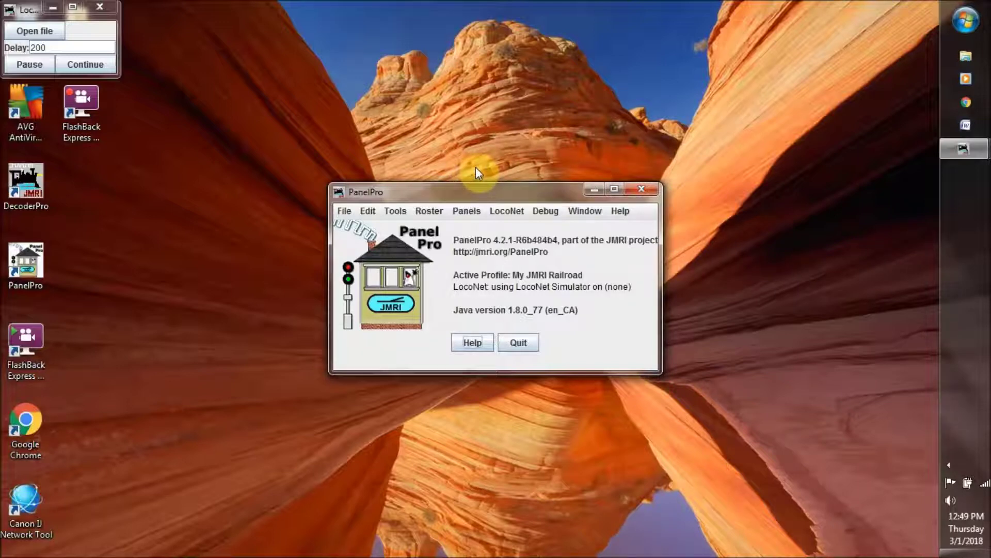
click(463, 211)
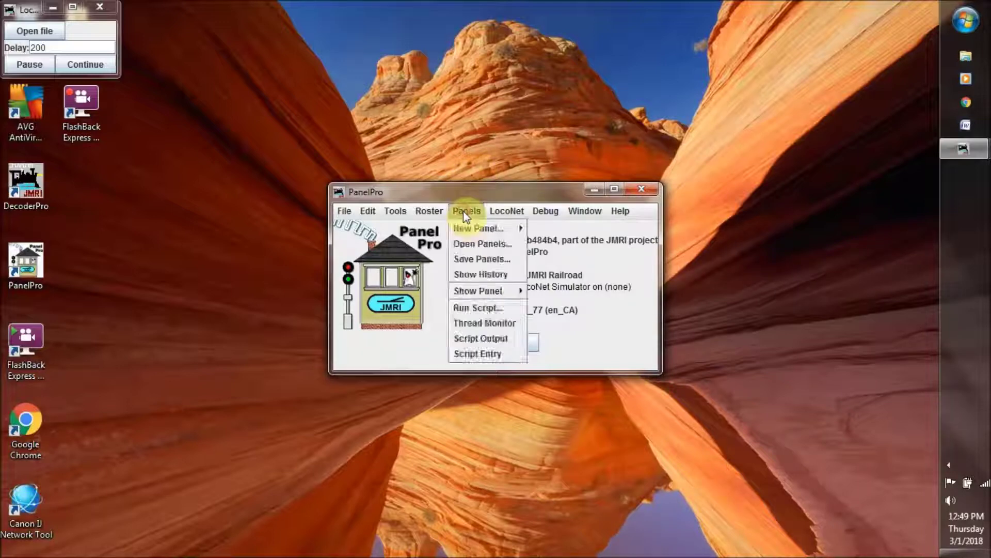
Bring up the Open Panels dialog and browse up from My_JMRI_Railroad to the JMRI folder
click(468, 246)
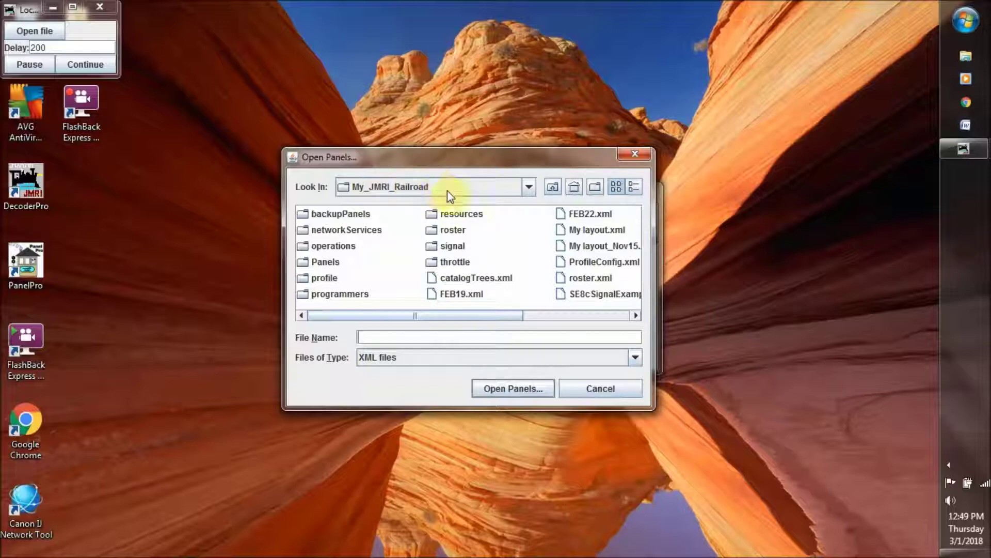
click(553, 186)
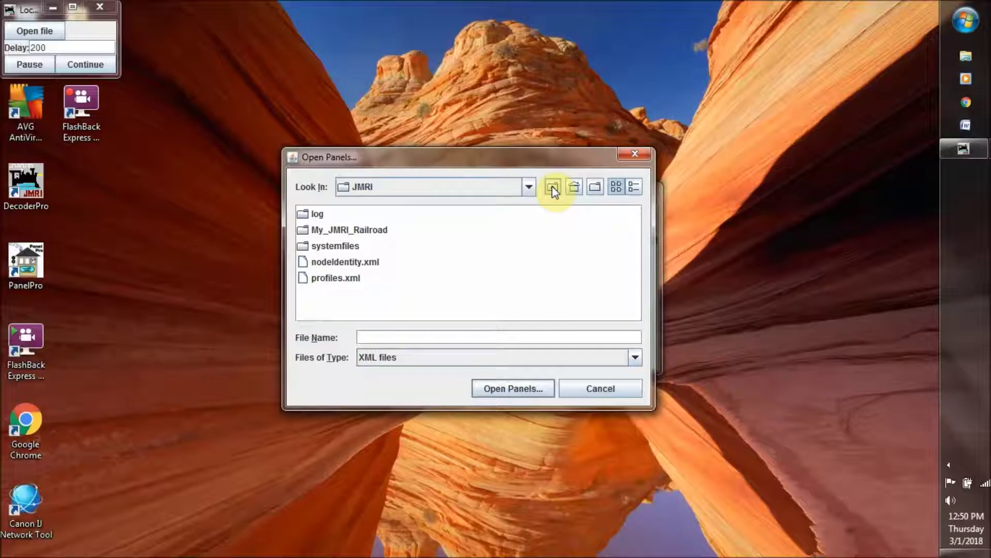
Browse to C:\Program Files\JMRI\xml\layout and open SE8cSignalExample.xml
click(552, 185)
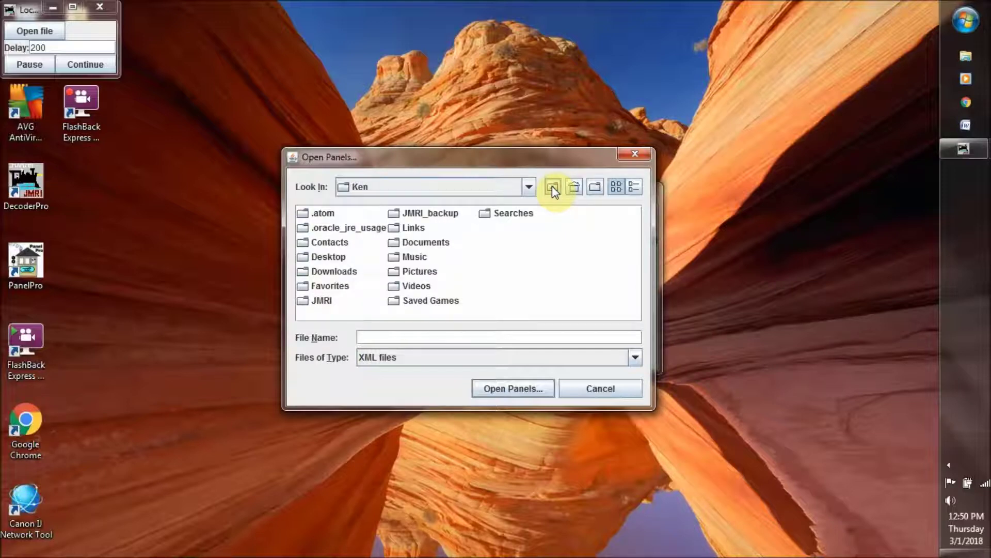
click(553, 186)
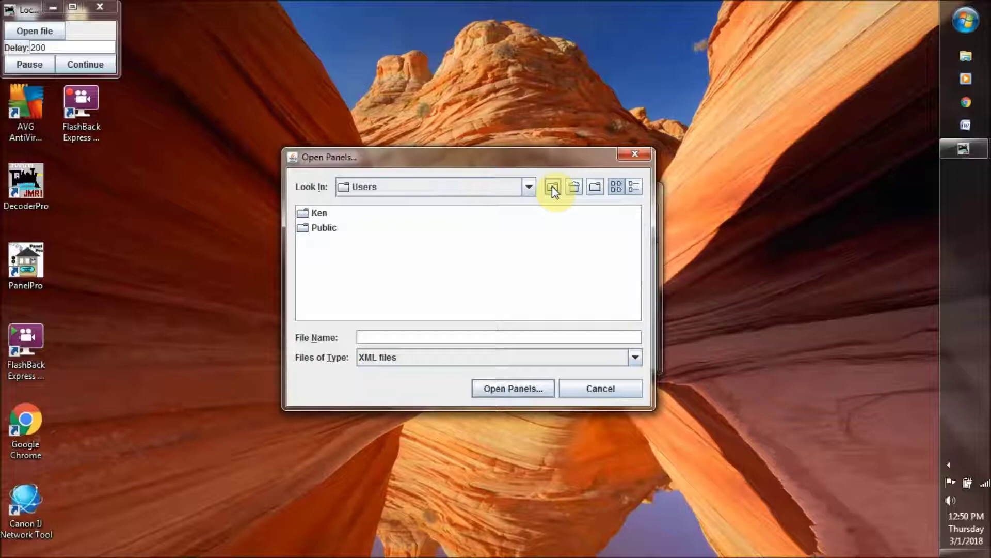
click(552, 186)
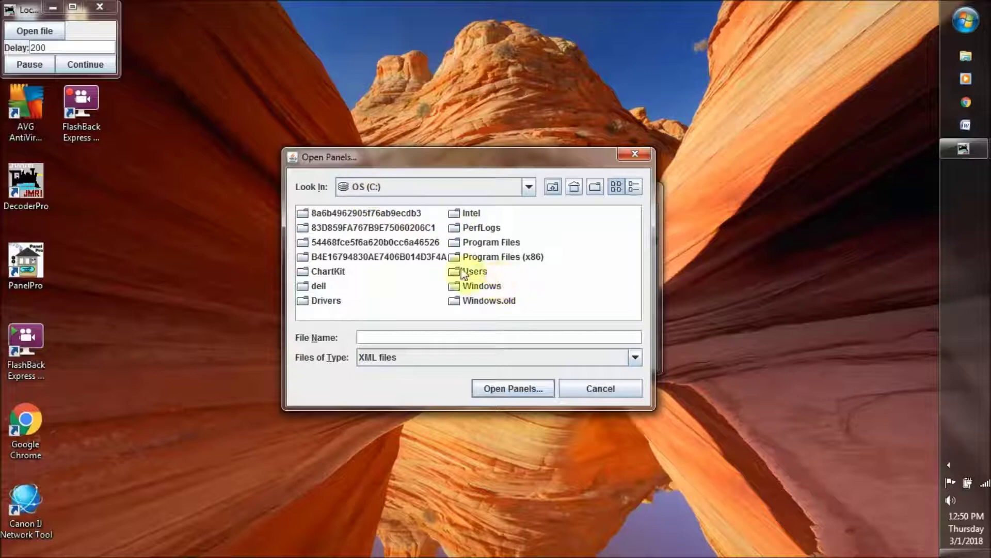
click(498, 246)
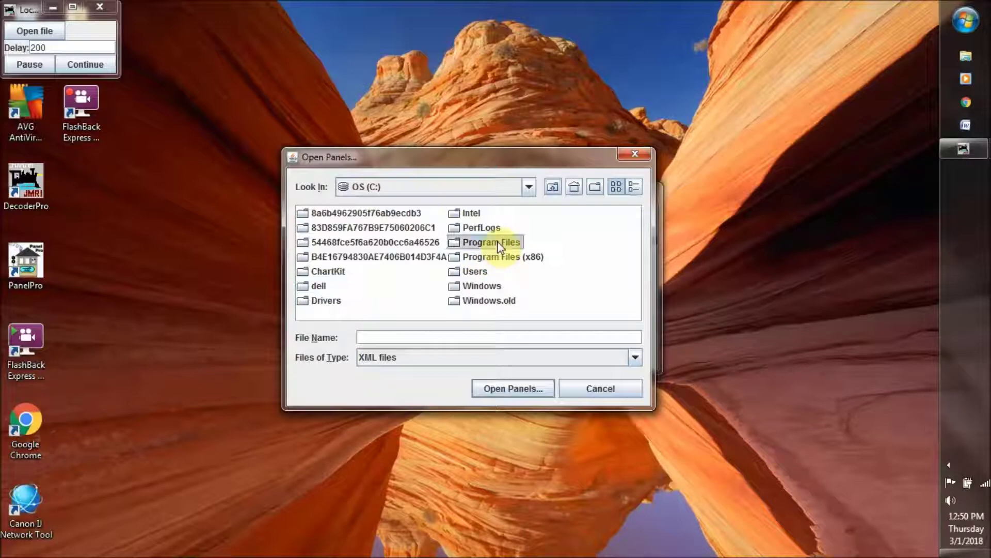
double_click(499, 245)
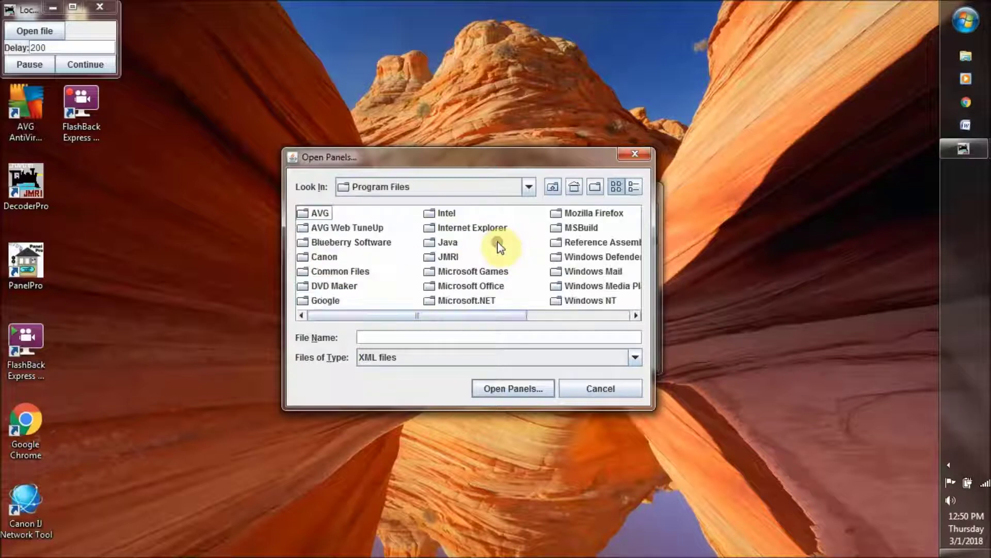
double_click(452, 258)
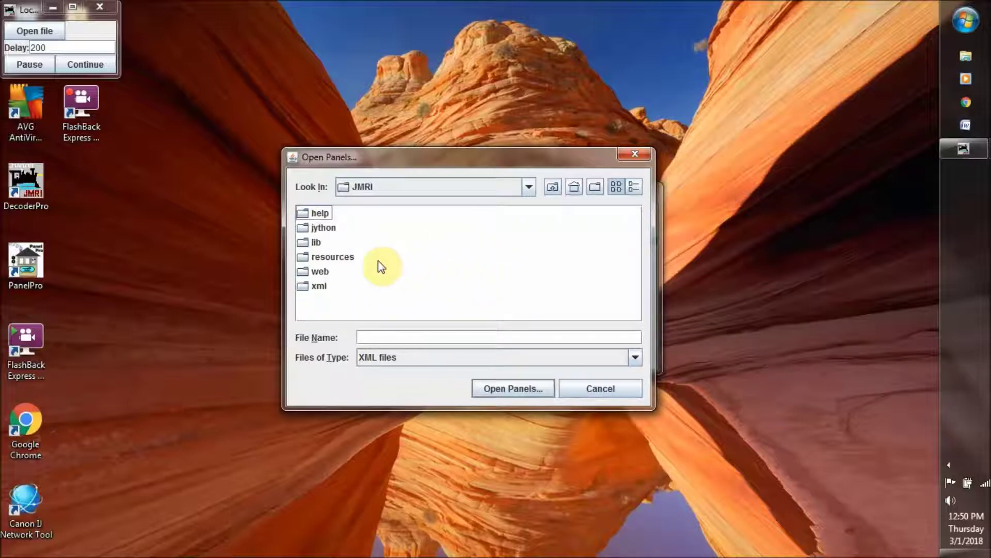
double_click(322, 289)
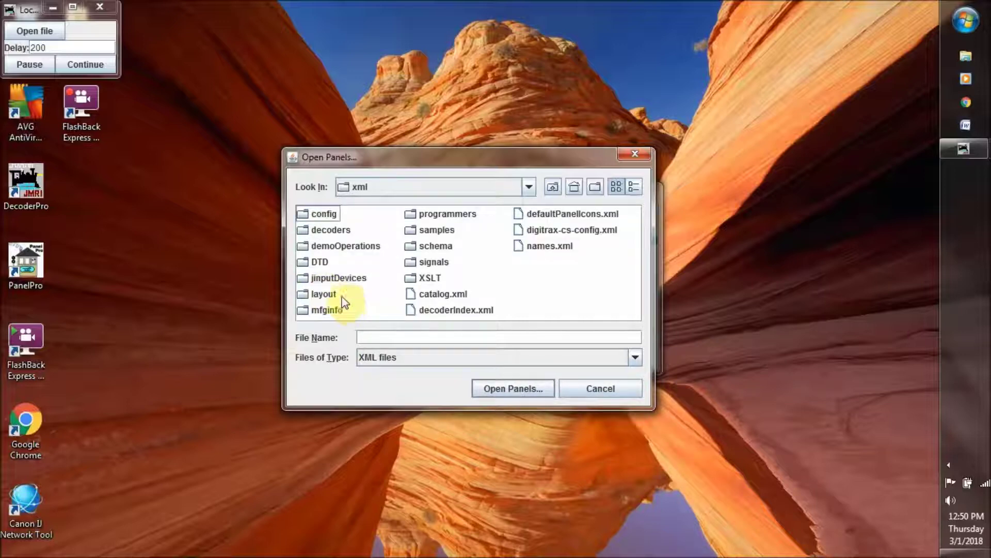
double_click(325, 294)
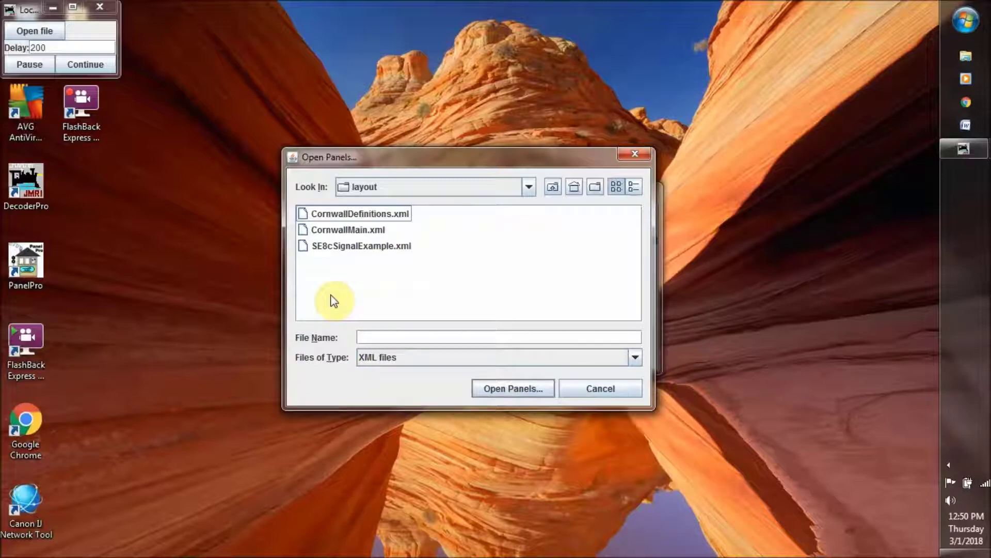
click(365, 246)
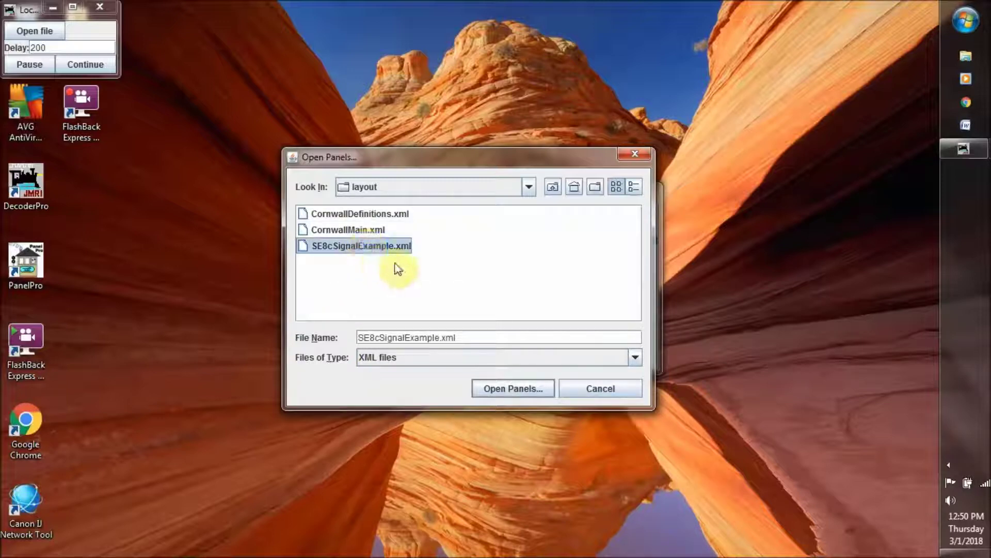
click(489, 390)
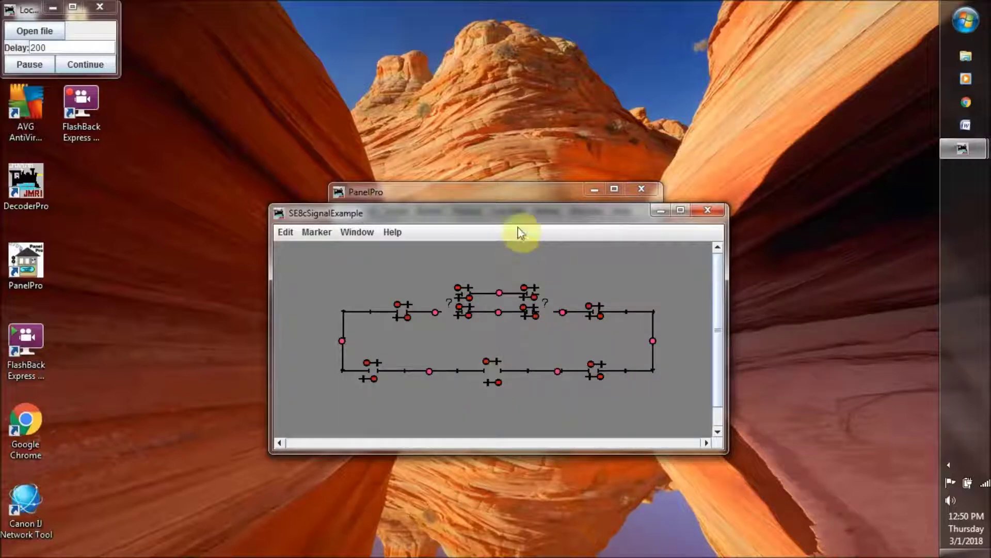
Move the main PanelPro window to the top right and bring the SE8cSignalExample panel forward
drag(523, 190, 752, 18)
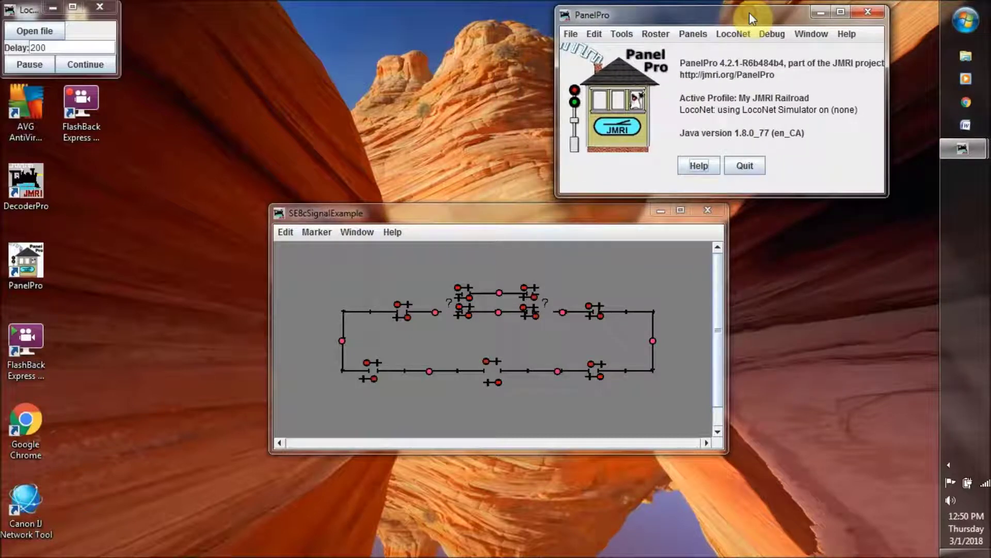
click(642, 269)
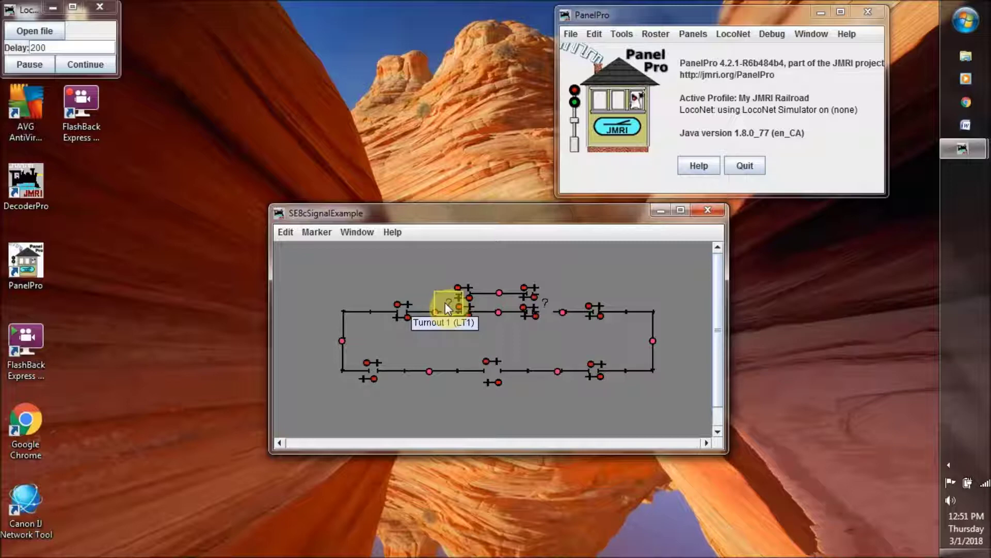
Toggle Turnouts 1 and 2, leaving the upper siding's left turnout thrown to diverging
click(445, 303)
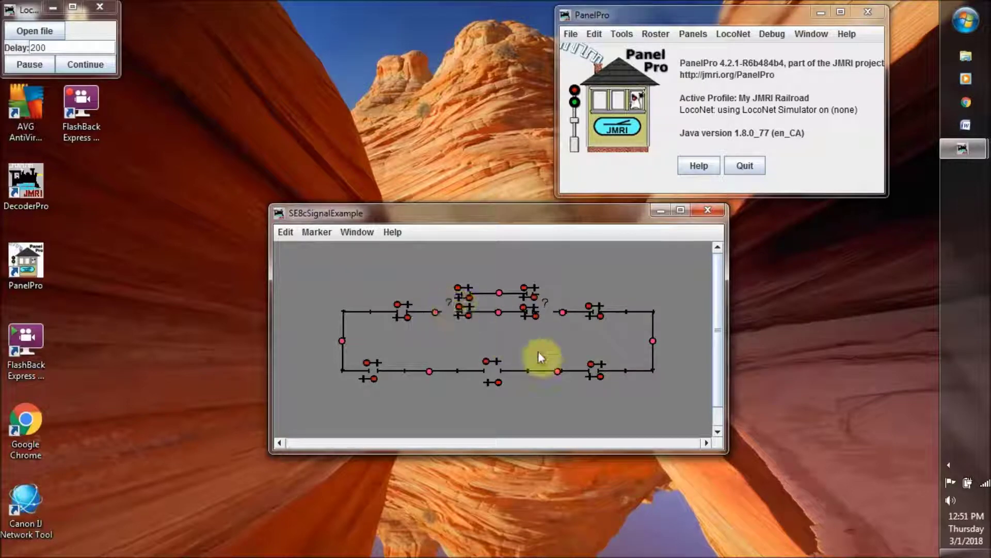
click(545, 308)
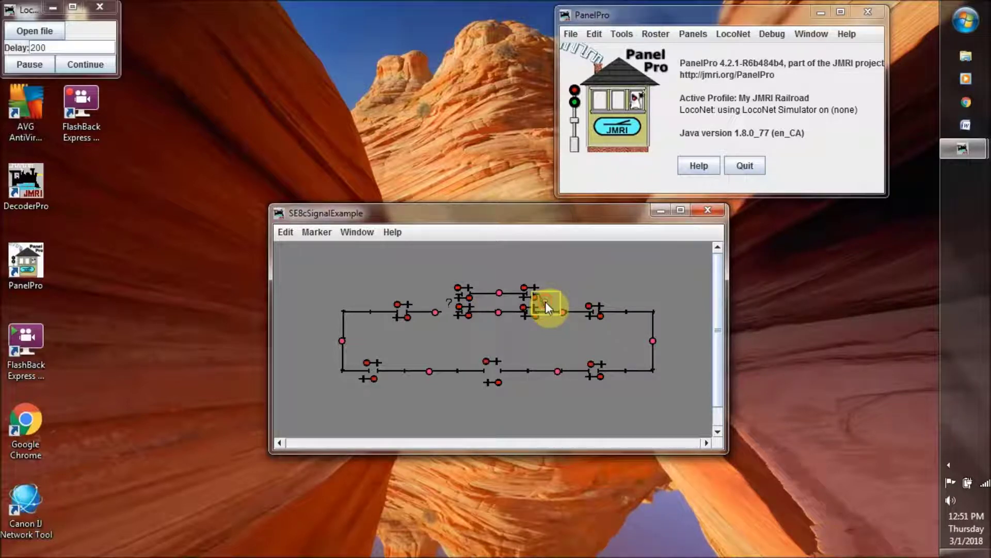
click(546, 303)
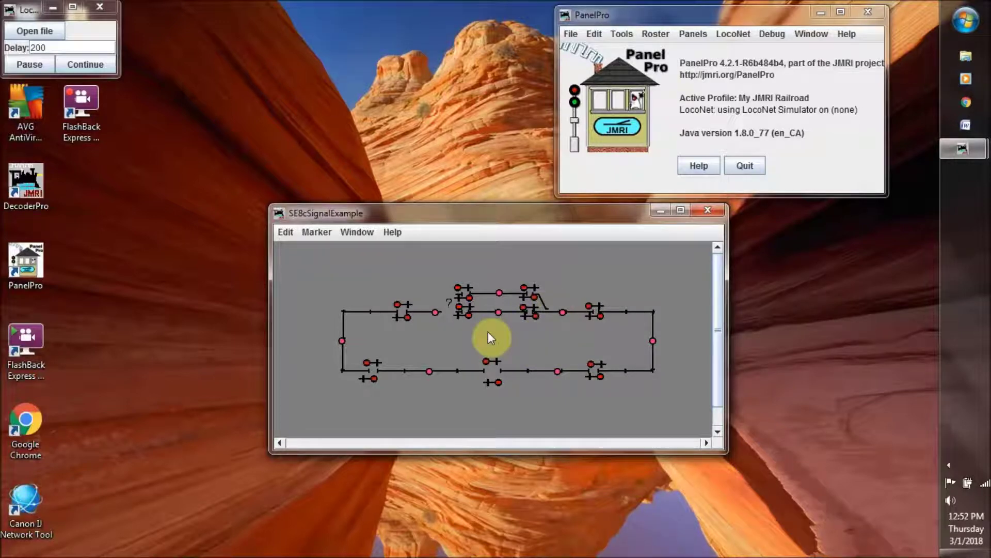
click(446, 298)
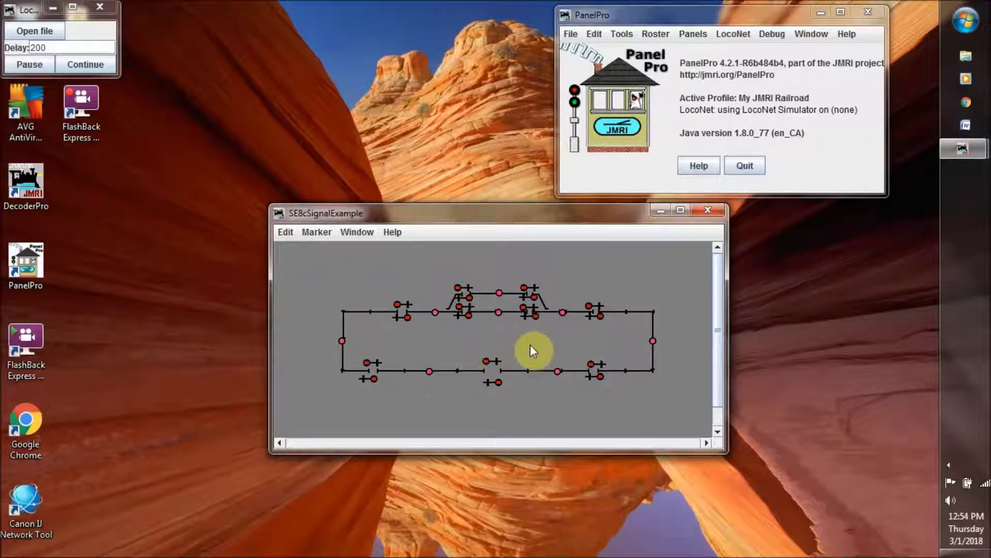
Run the train from the lower-right block up and along the upper track, occupying then clearing each block
click(558, 370)
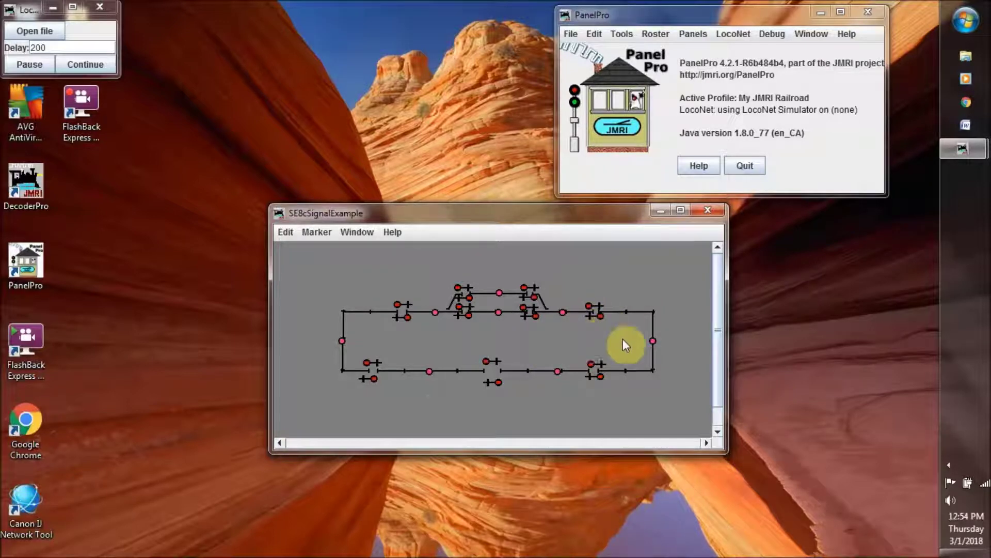
click(654, 341)
click(654, 340)
click(564, 312)
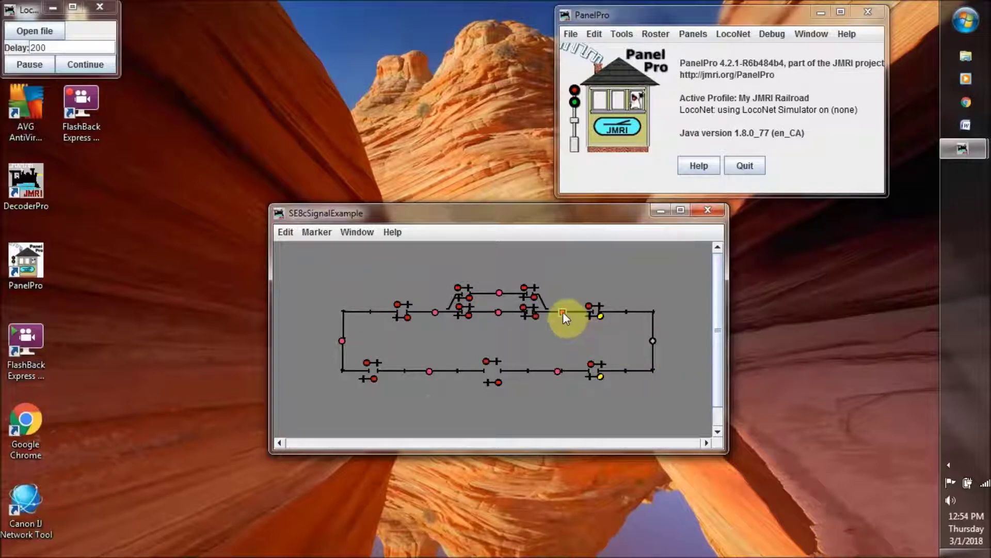
click(564, 313)
click(500, 311)
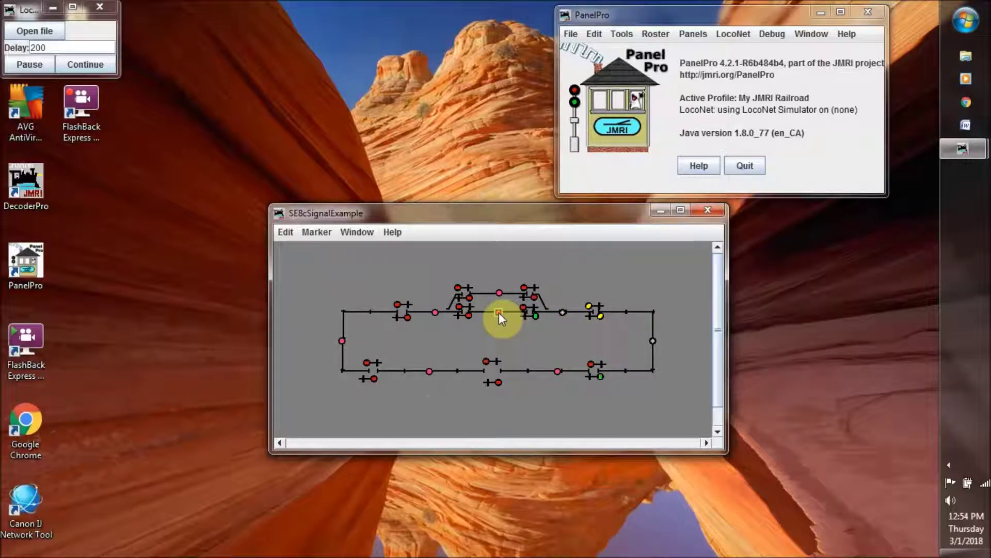
click(498, 313)
click(435, 311)
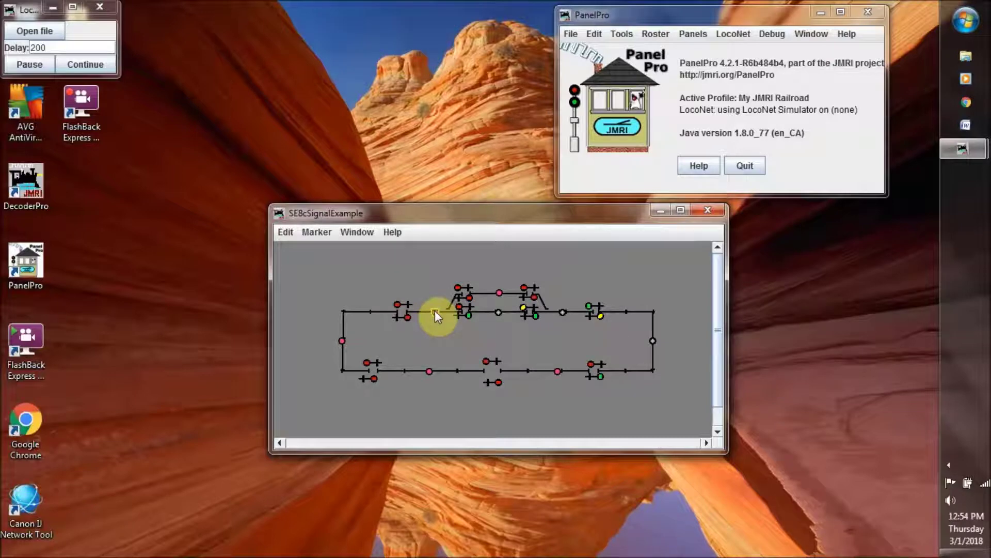
click(435, 312)
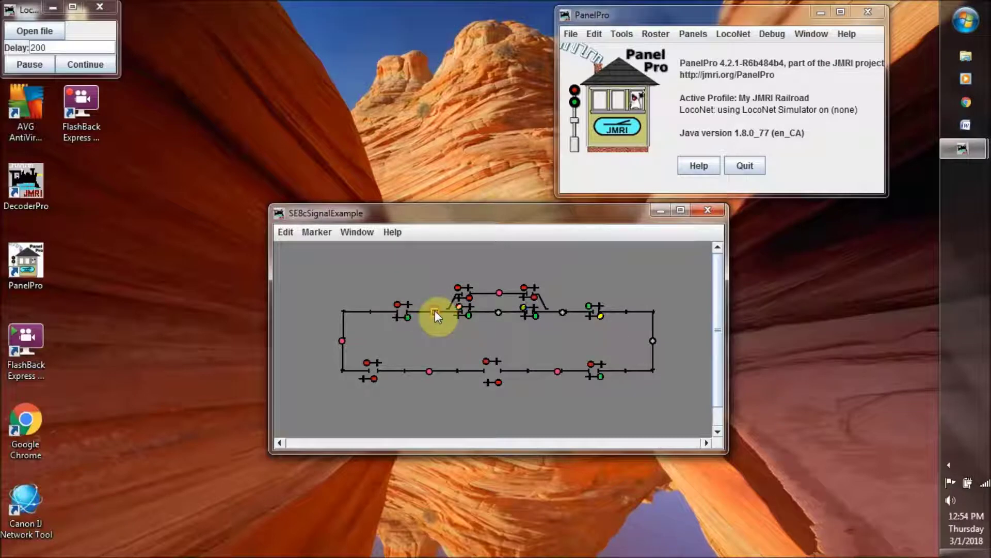
Clear the left-hand, lower-left and lower-right blocks so the loop signals turn green
click(341, 340)
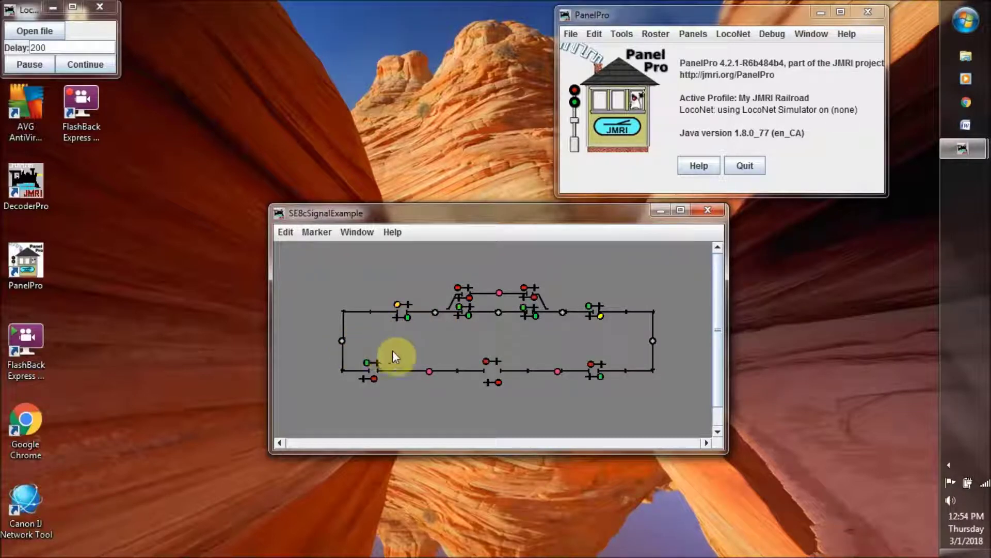
click(429, 371)
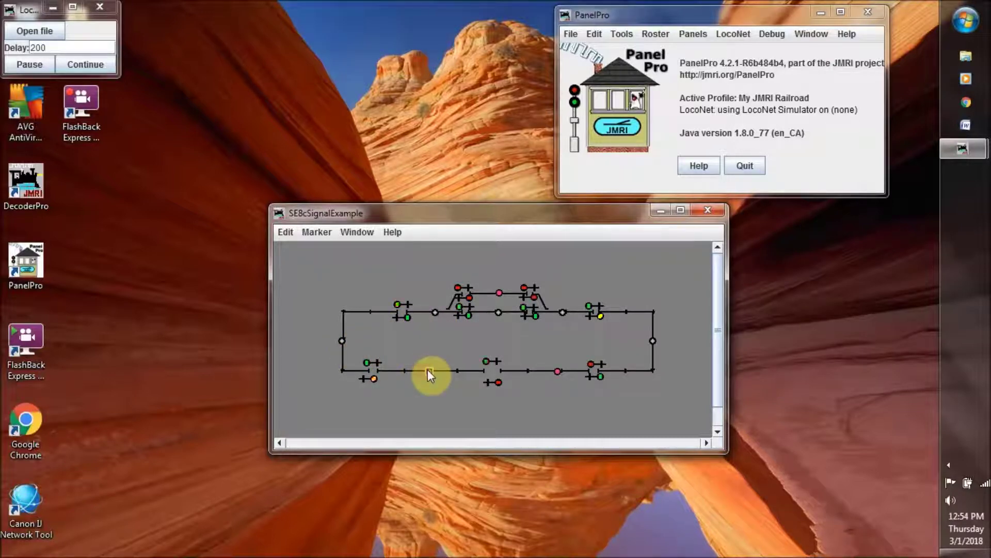
click(557, 370)
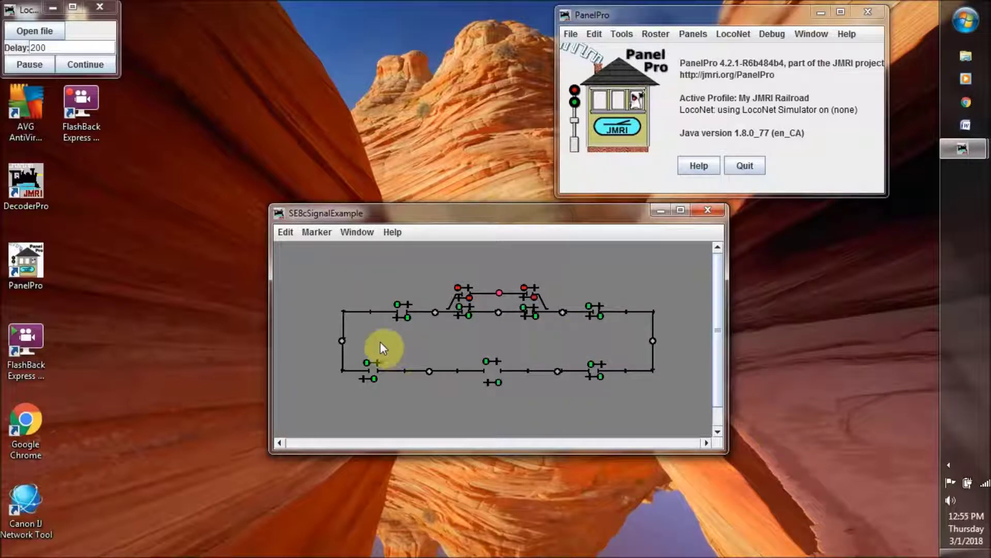
Occupy the left-hand loop block and the lower-left track block, dropping nearby signals to red and yellow
click(341, 338)
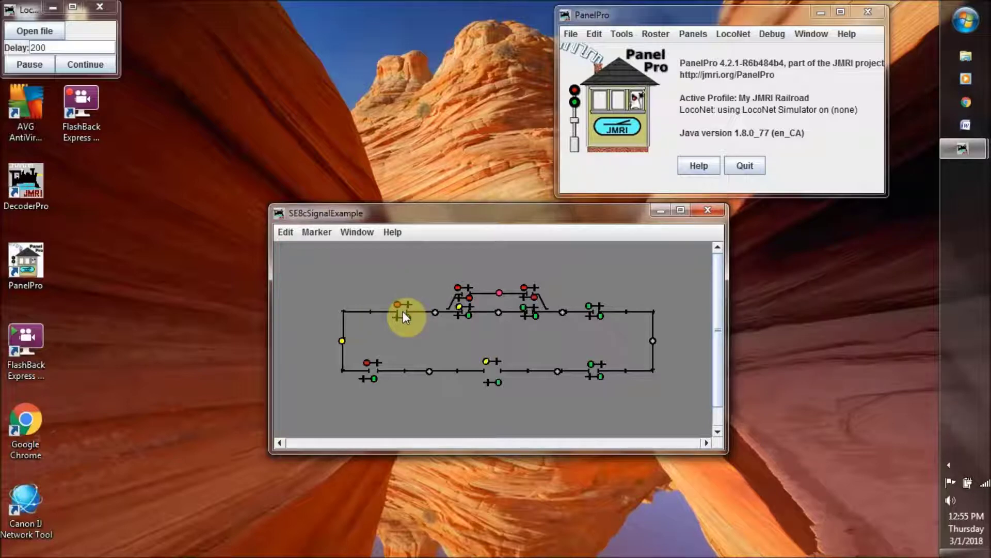
click(342, 341)
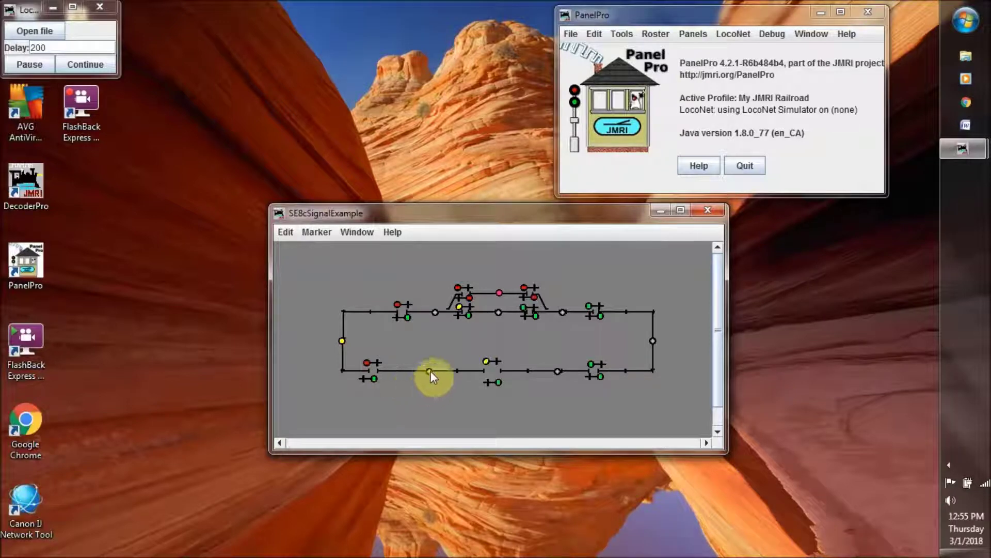
click(430, 371)
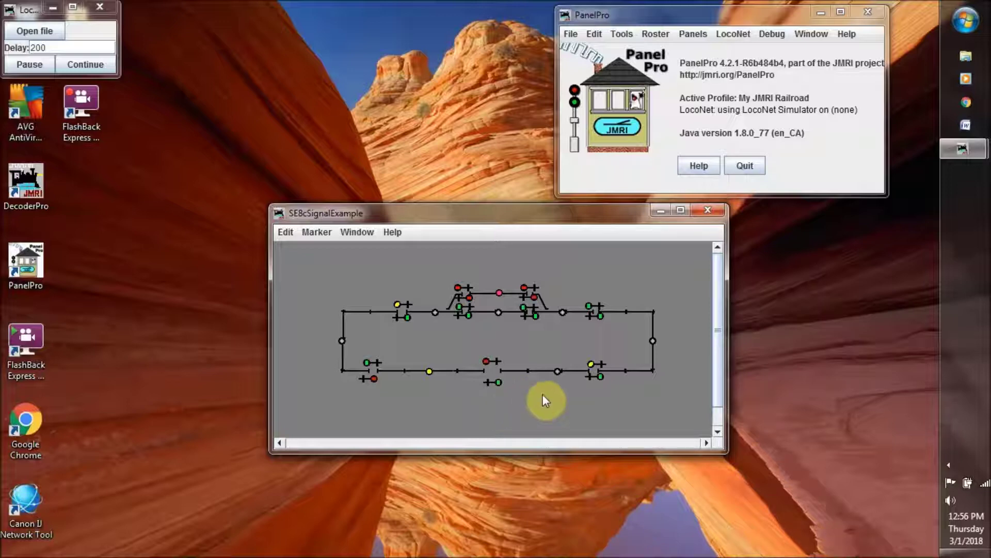
Advance the train block by block along the lower track into the right-hand block, clearing blocks behind it
click(556, 372)
click(428, 372)
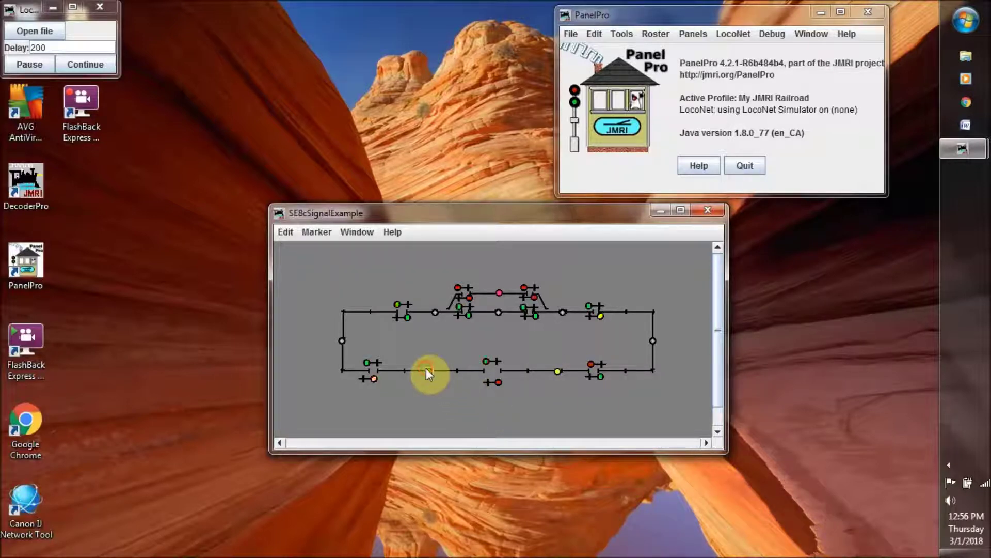
click(342, 341)
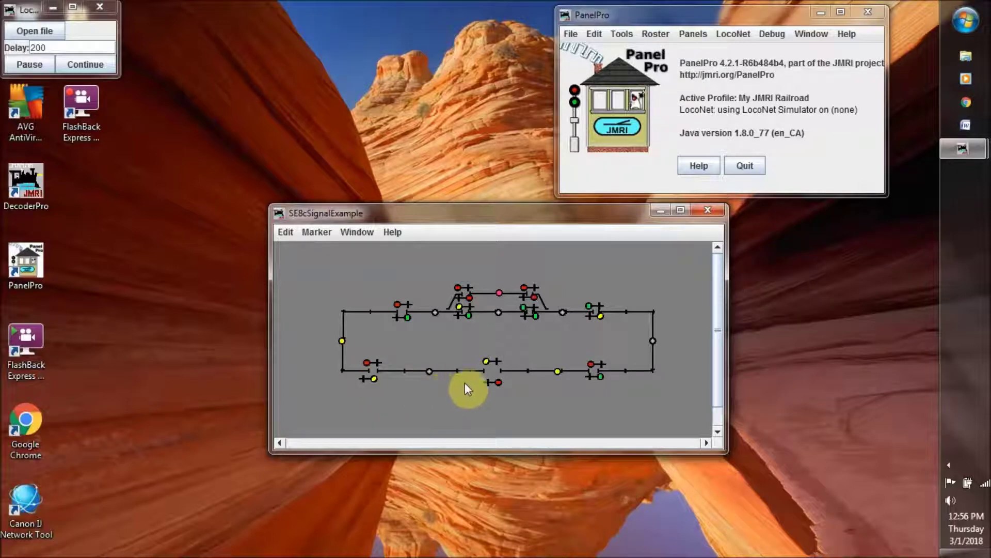
click(428, 371)
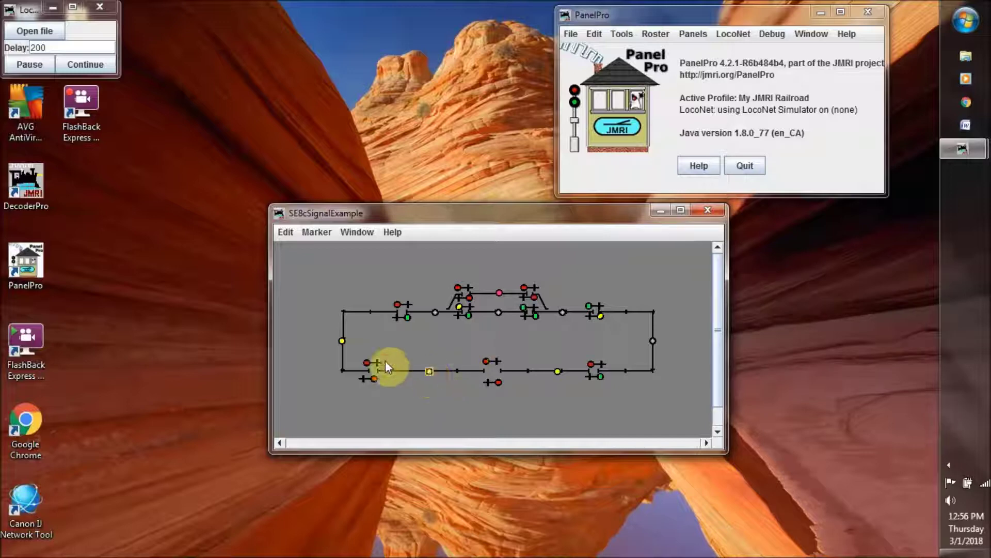
click(341, 341)
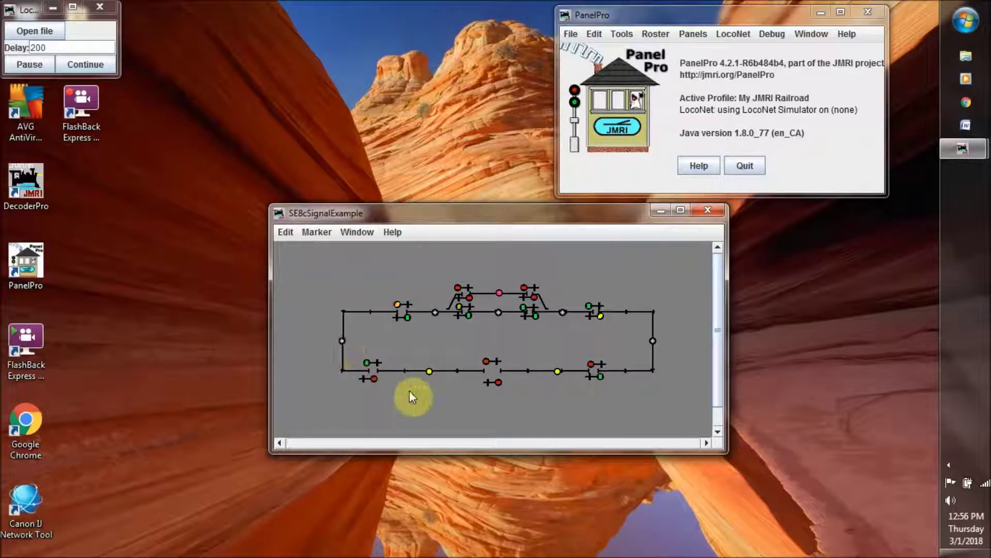
click(494, 370)
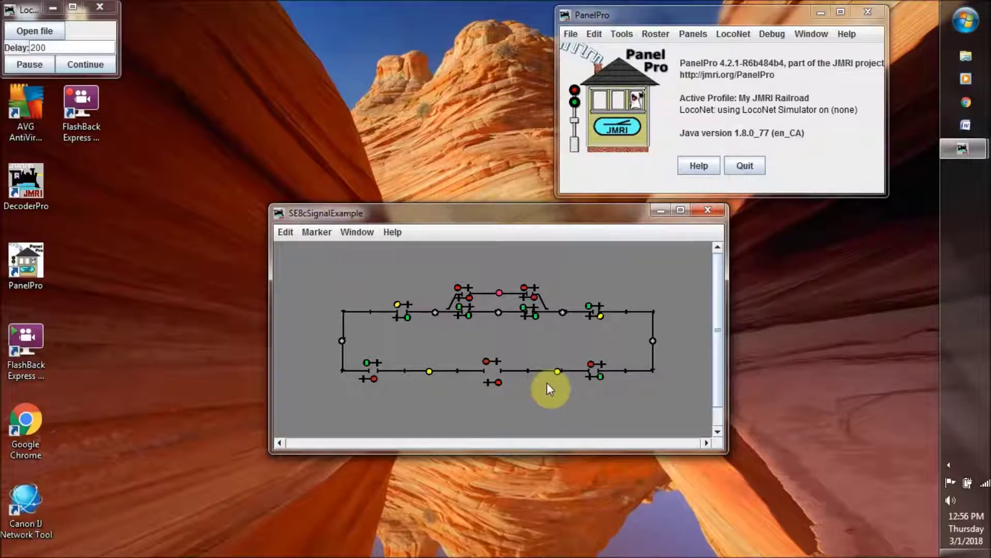
click(557, 371)
click(651, 340)
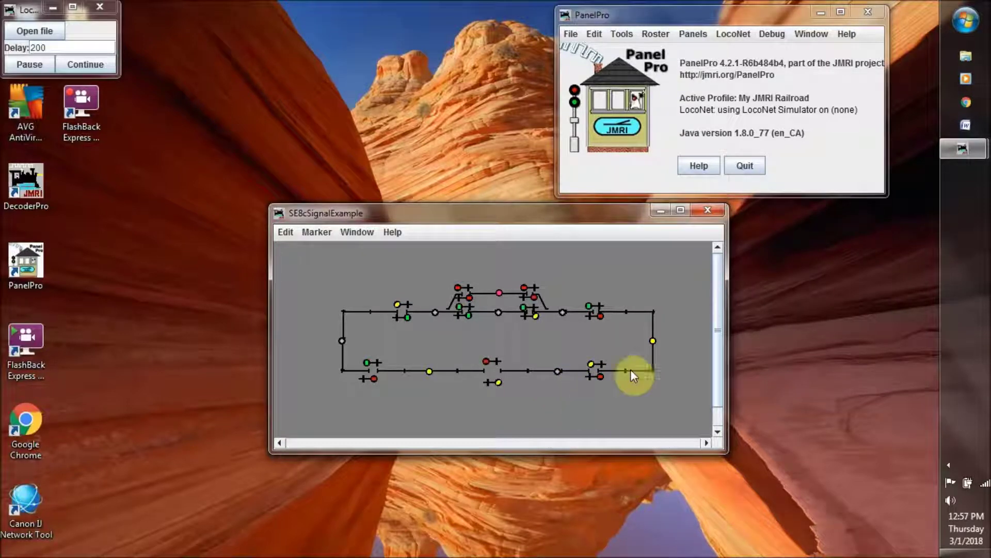
click(651, 339)
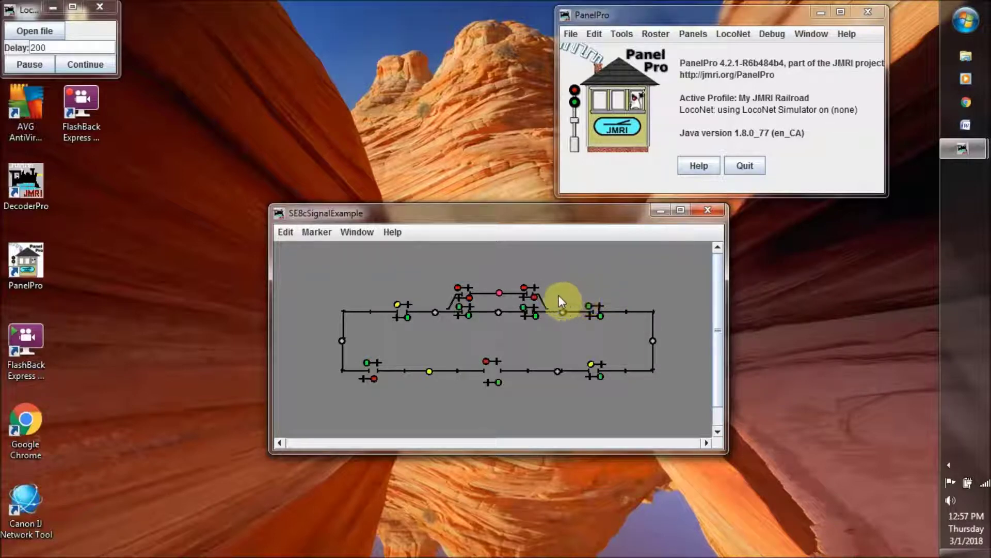
Throw both upper-siding turnouts and clear the lower-left track block
click(544, 300)
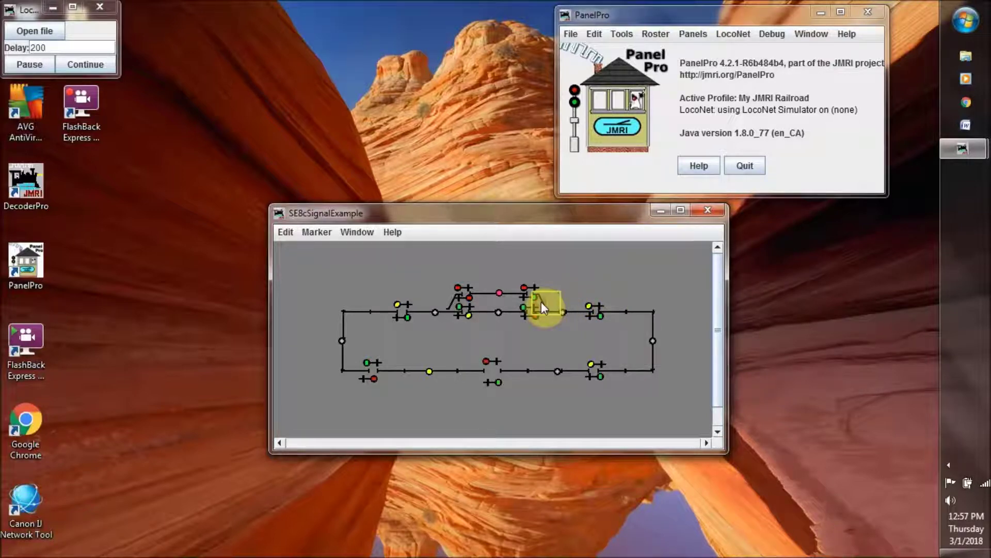
click(450, 300)
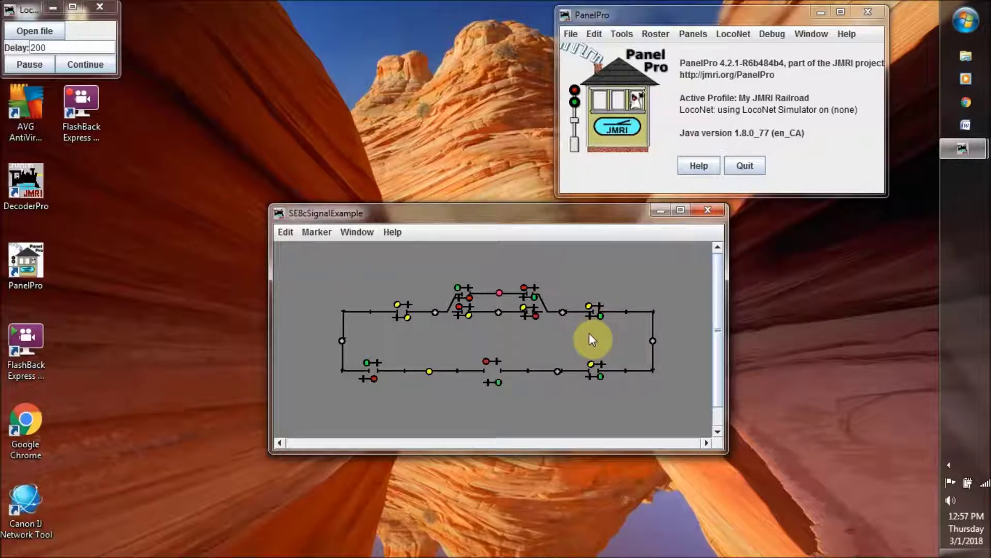
click(427, 369)
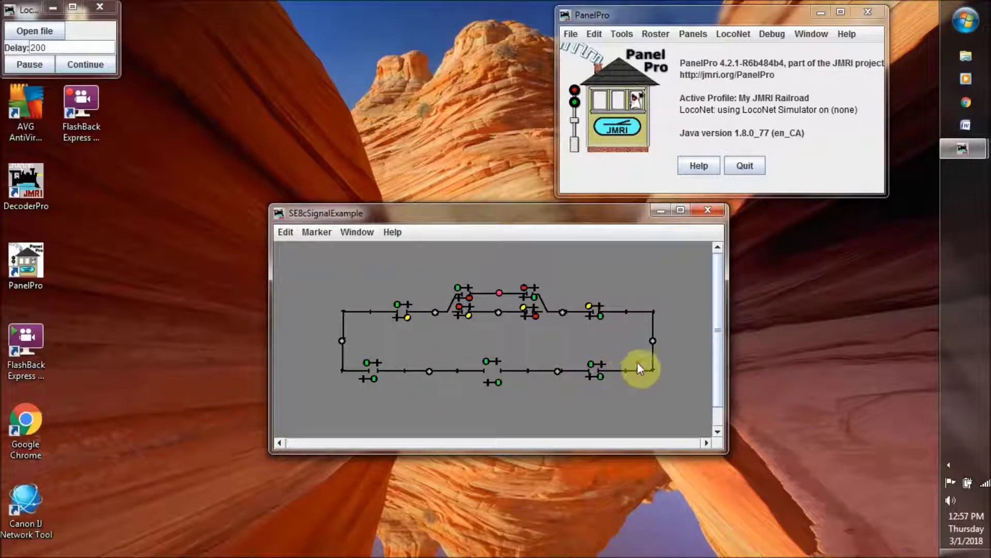
Occupy the upper-track block, toggle the siding block, set the upper-left turnout diverging, and occupy Block 7 (LB5)
click(563, 312)
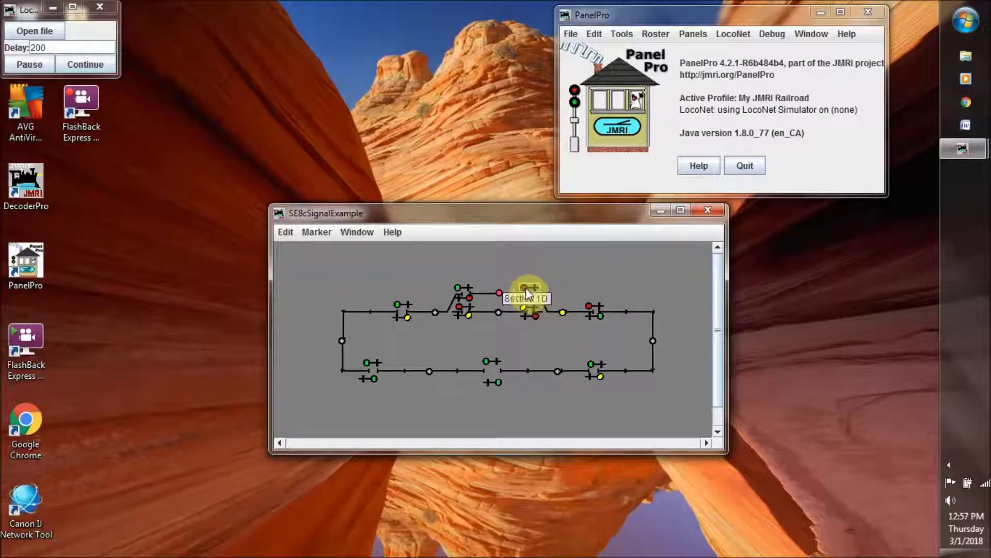
click(499, 295)
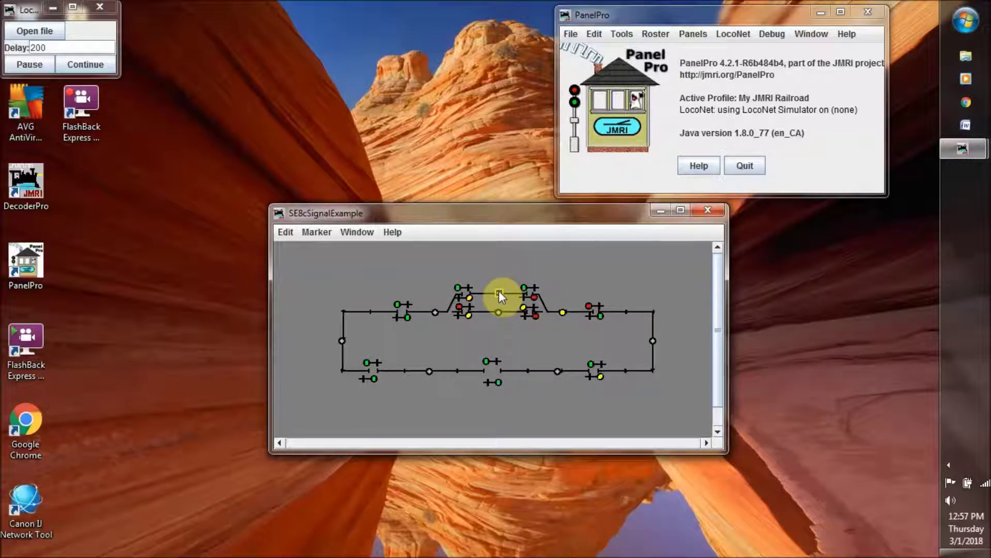
click(499, 292)
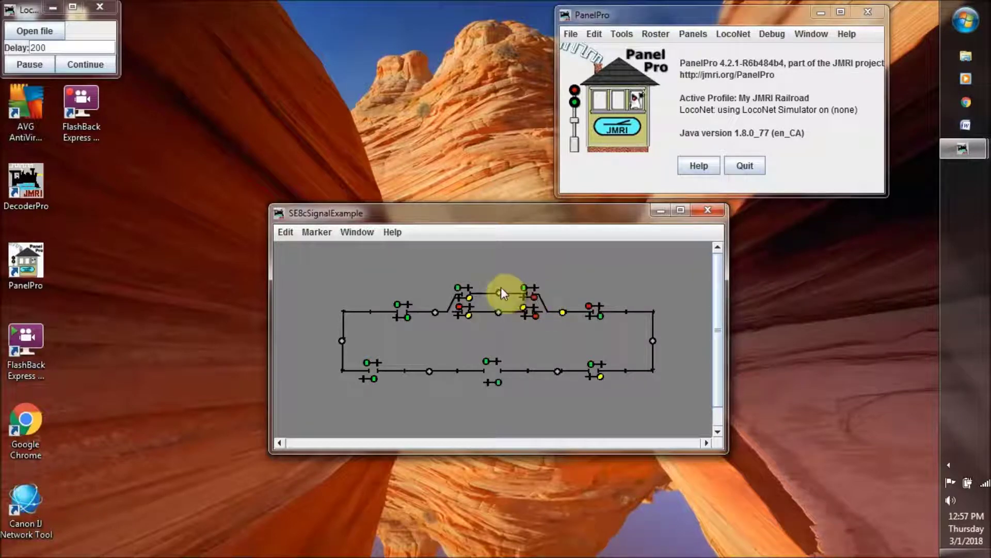
click(449, 310)
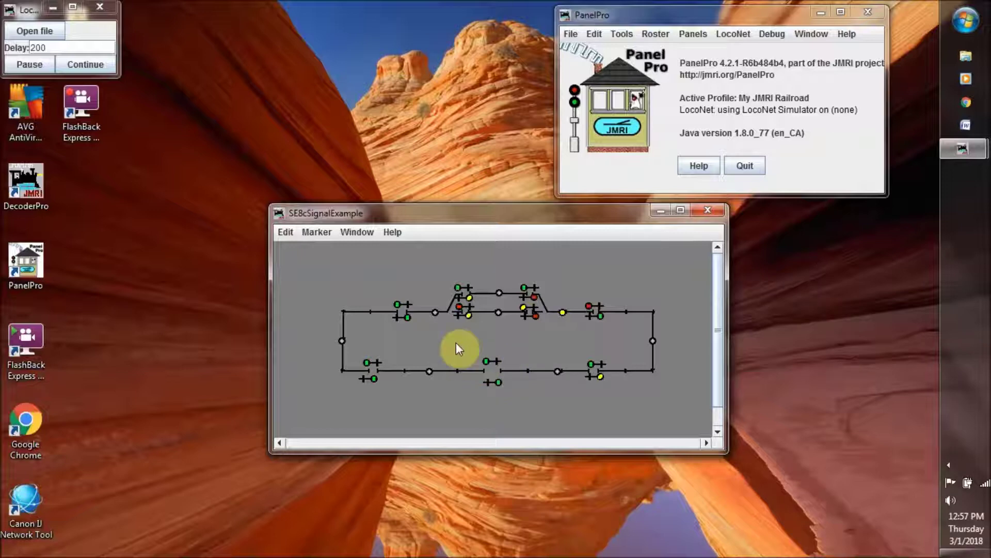
click(434, 311)
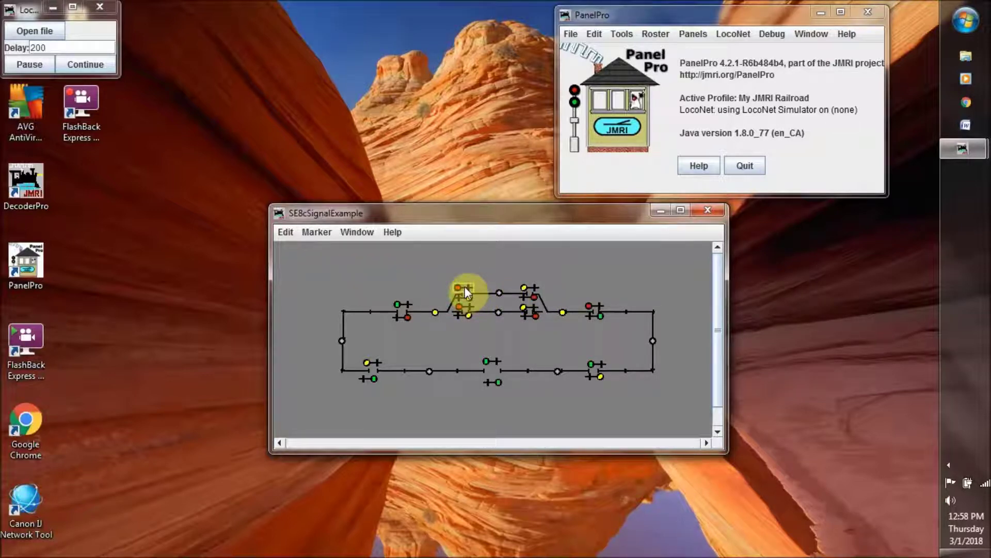
Clear the siding block and occupy the left loop block, turning adjacent signals red
click(435, 310)
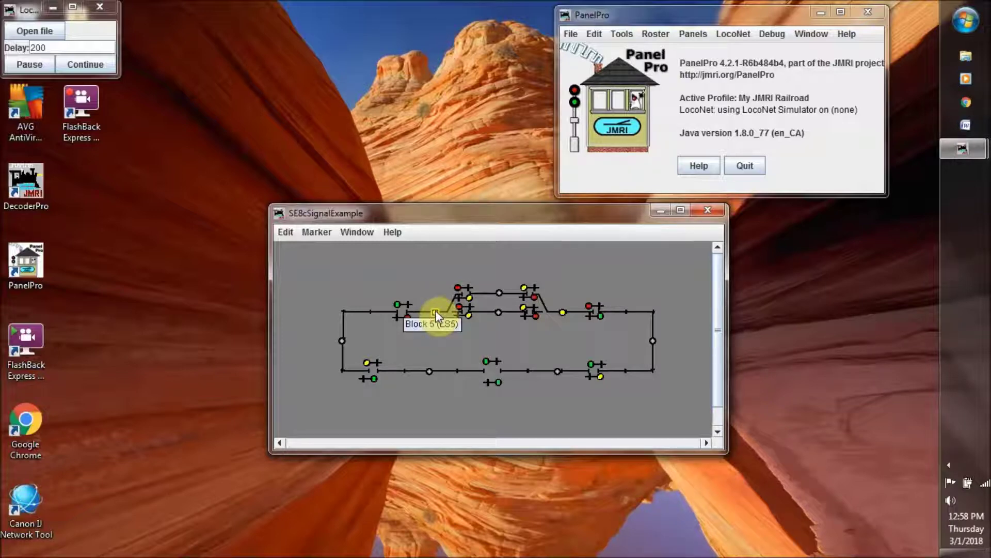
click(341, 341)
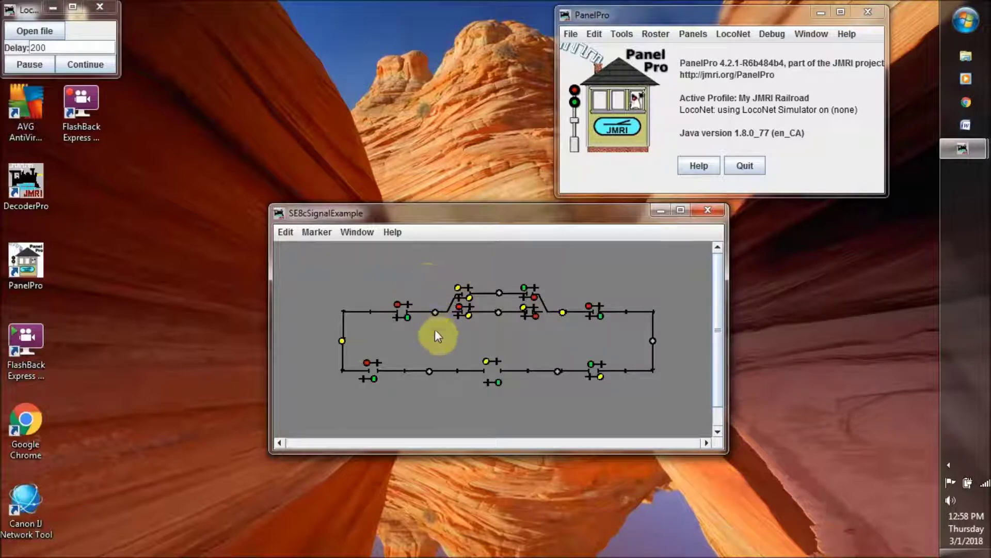
Set the left loop block unoccupied so its neighbouring signal heads return to green
click(343, 340)
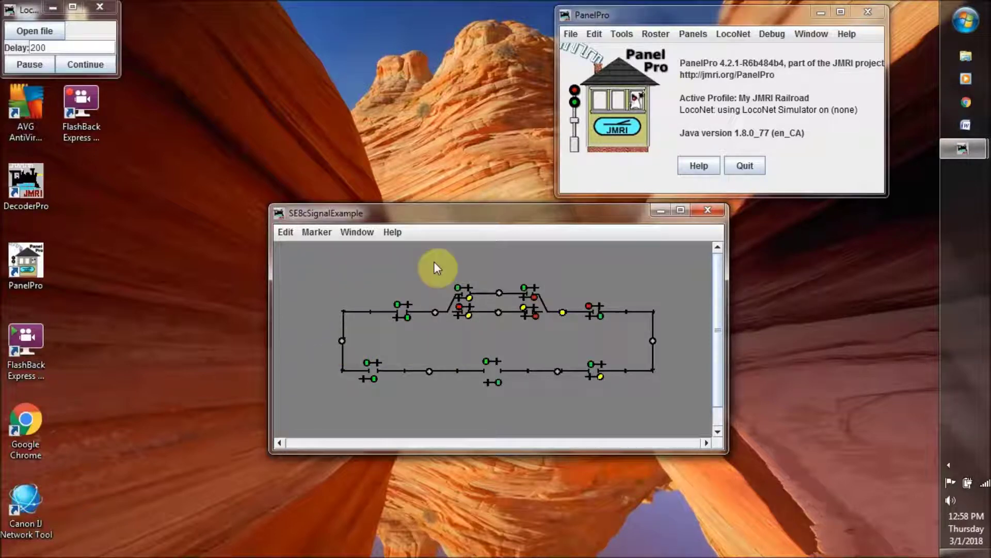